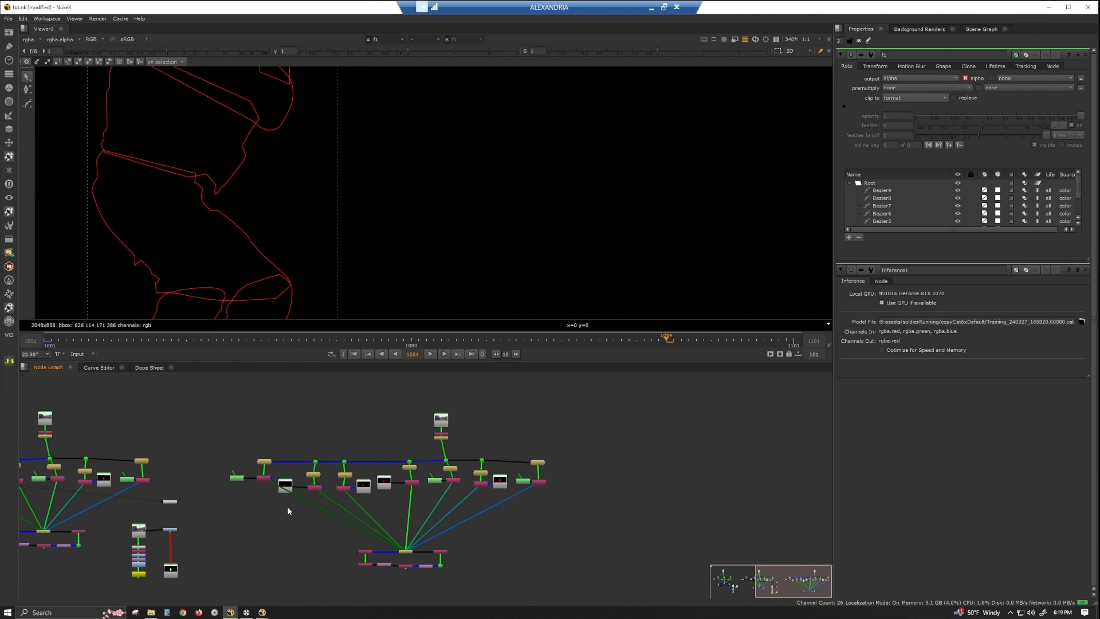
Open the properties of the CopyCat node below the rightmost training network and examine its Initial Weights options.
scroll(407, 556, up, 3)
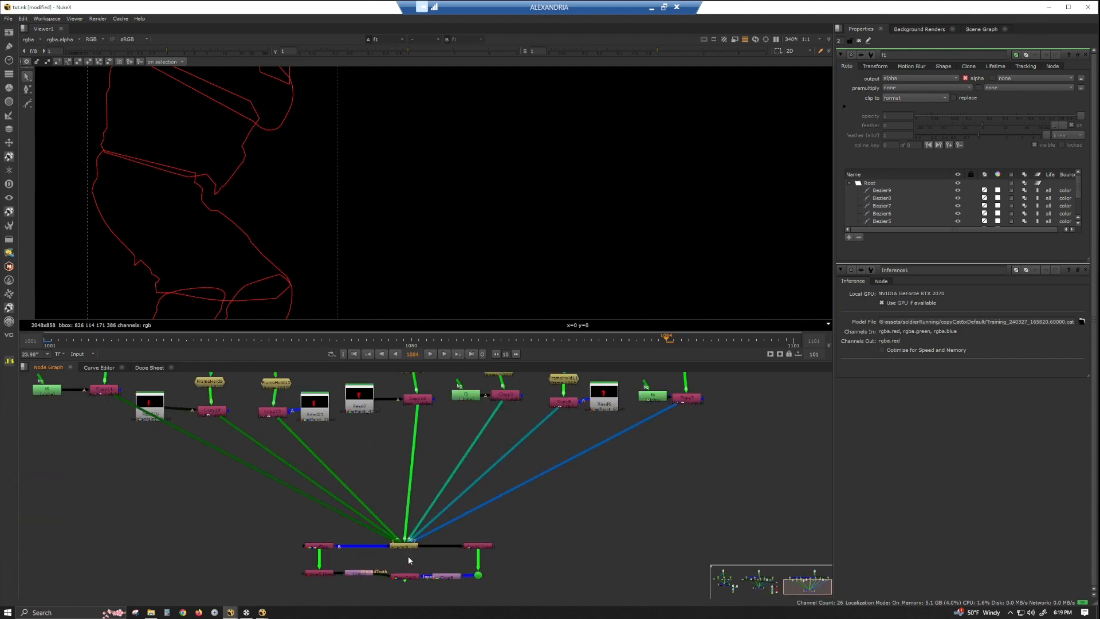
scroll(487, 558, up, 1)
double_click(404, 541)
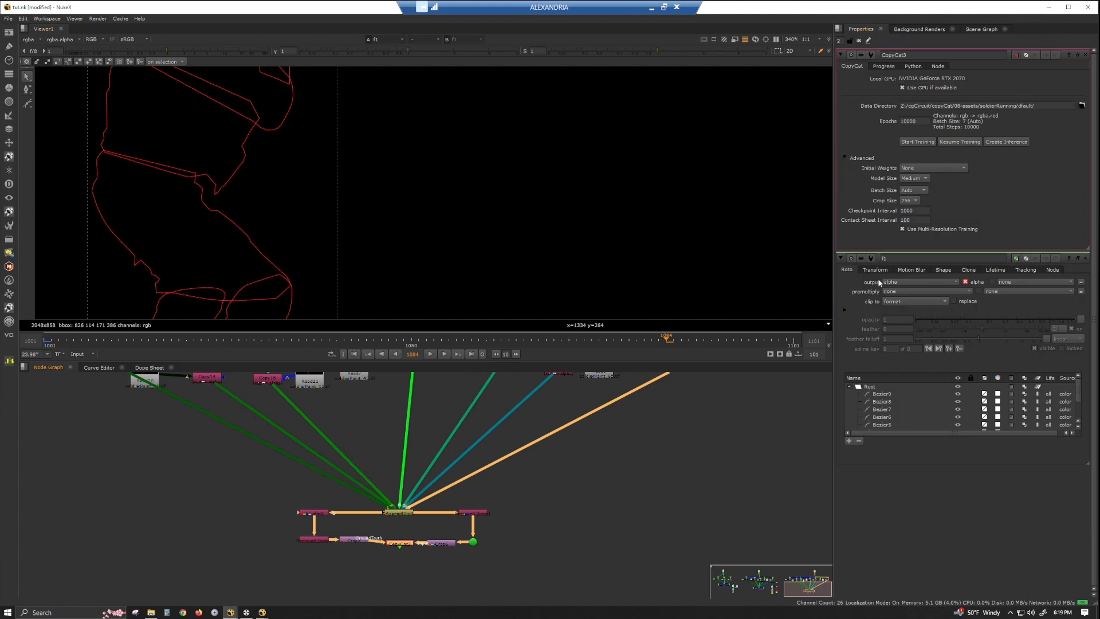
click(947, 167)
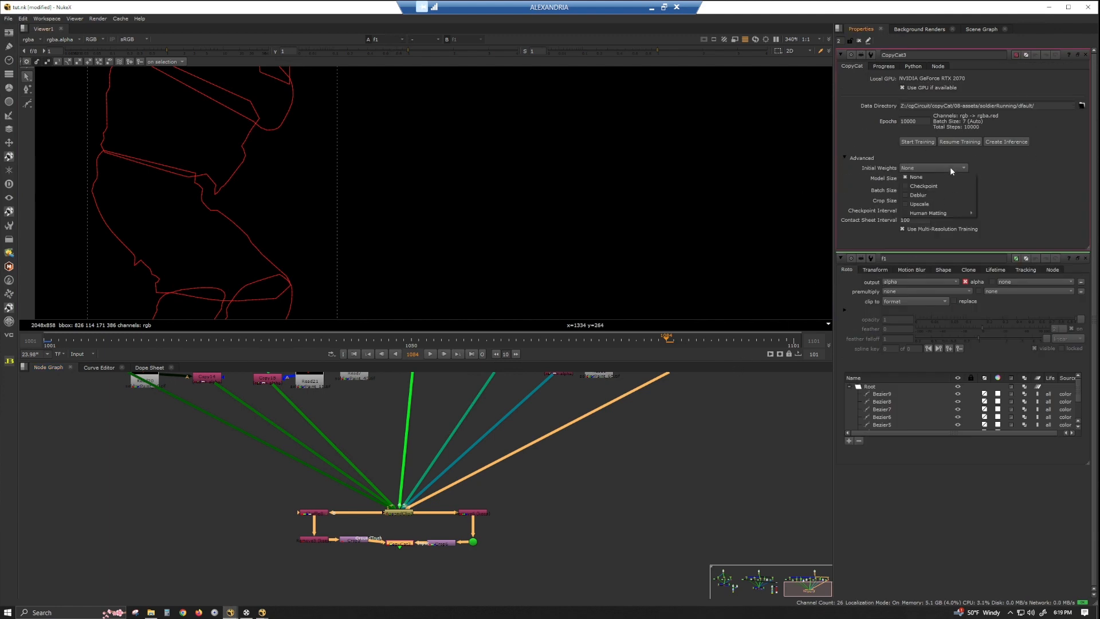
mouse_move(943, 217)
click(758, 446)
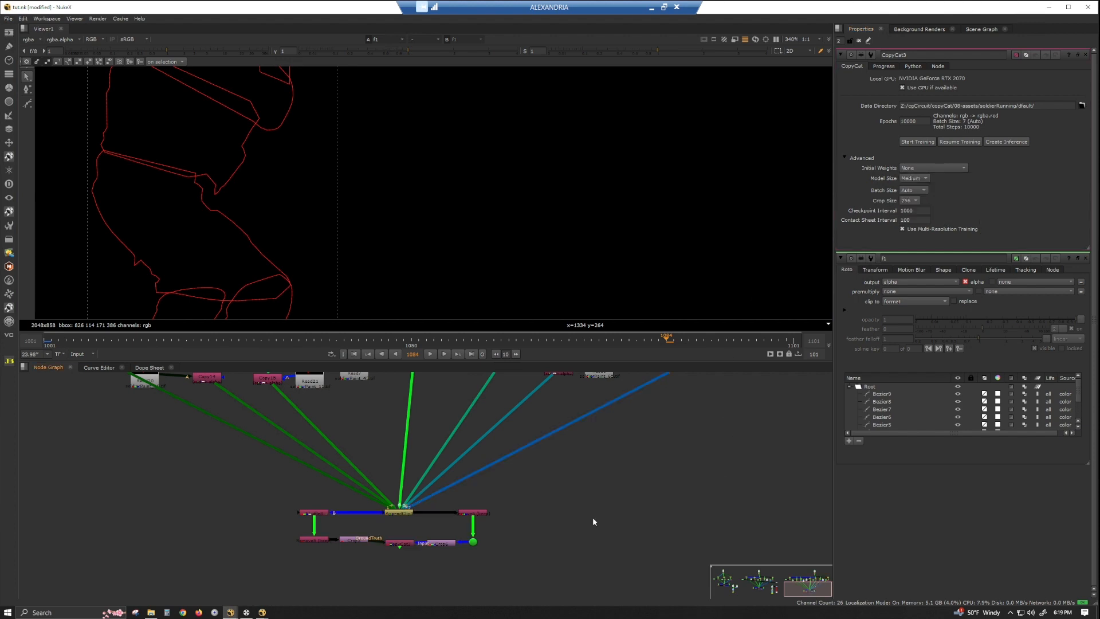
Set the CopyCat node's Initial Weights to Human Matting Medium.
middle_drag(456, 518, 636, 506)
scroll(604, 517, down, 3)
scroll(532, 510, down, 2)
scroll(361, 518, down, 3)
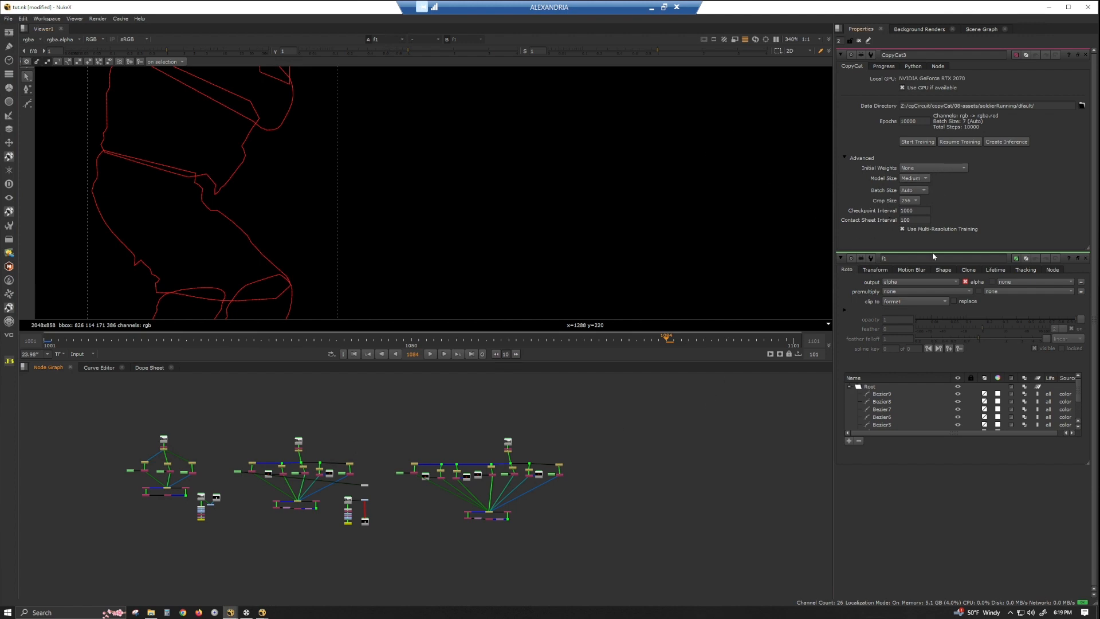
click(961, 168)
mouse_move(939, 213)
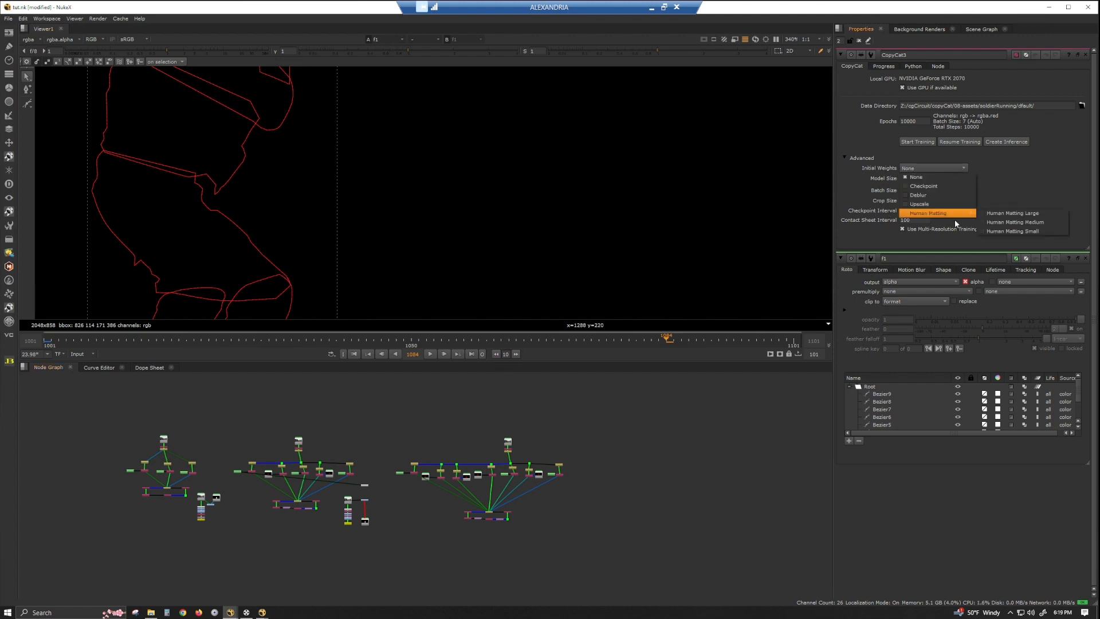
click(1039, 223)
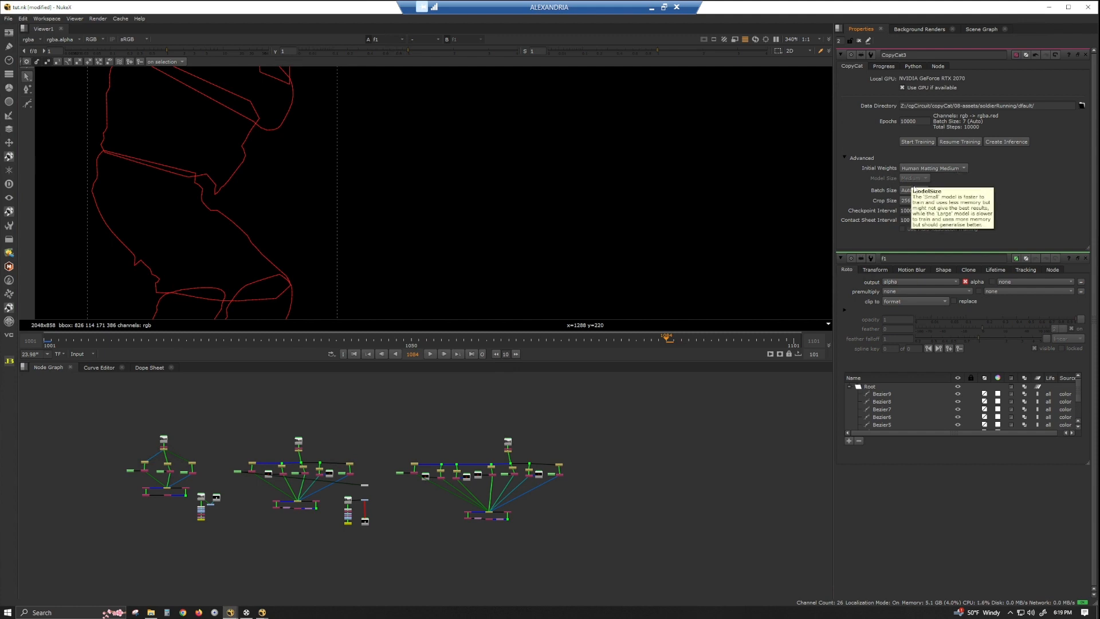
Review the CopyCat node's Initial Weights choices, keeping Human Matting Medium selected.
click(964, 168)
mouse_move(959, 212)
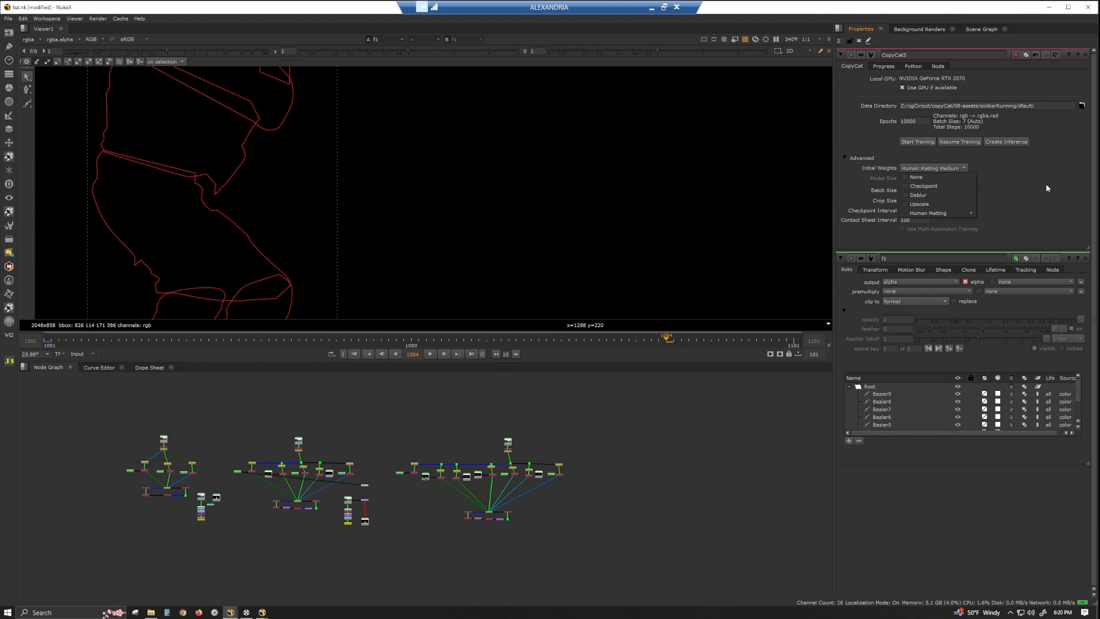
click(1055, 196)
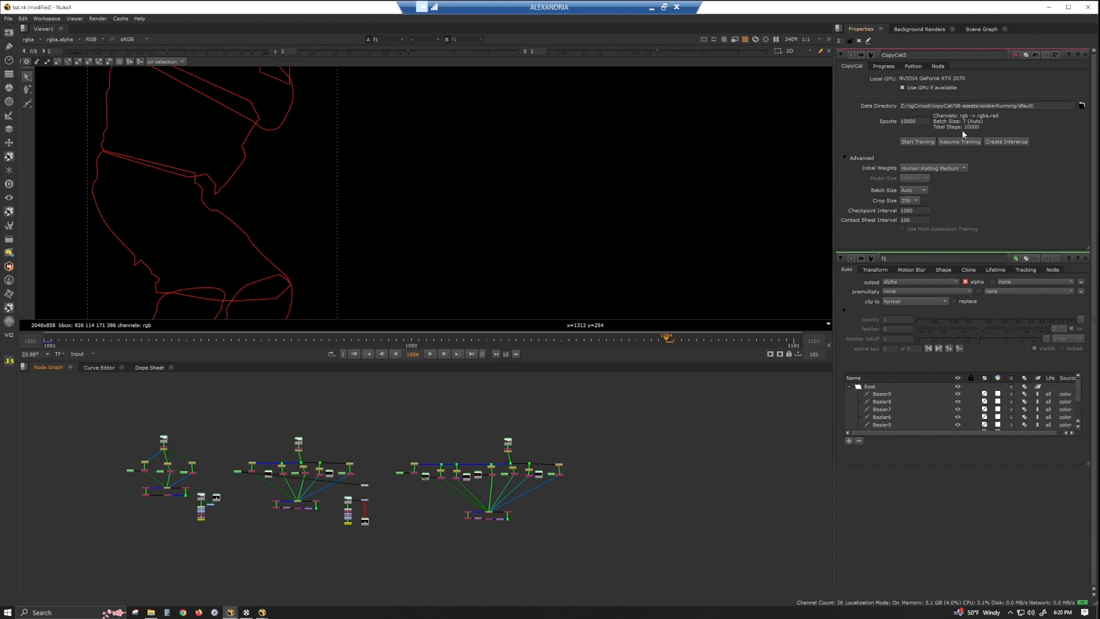
click(963, 168)
click(940, 172)
click(958, 167)
click(1014, 222)
Nudge the two rendered-matte Read nodes that feed the masks of Grade12 and Grade10.
scroll(498, 510, up, 3)
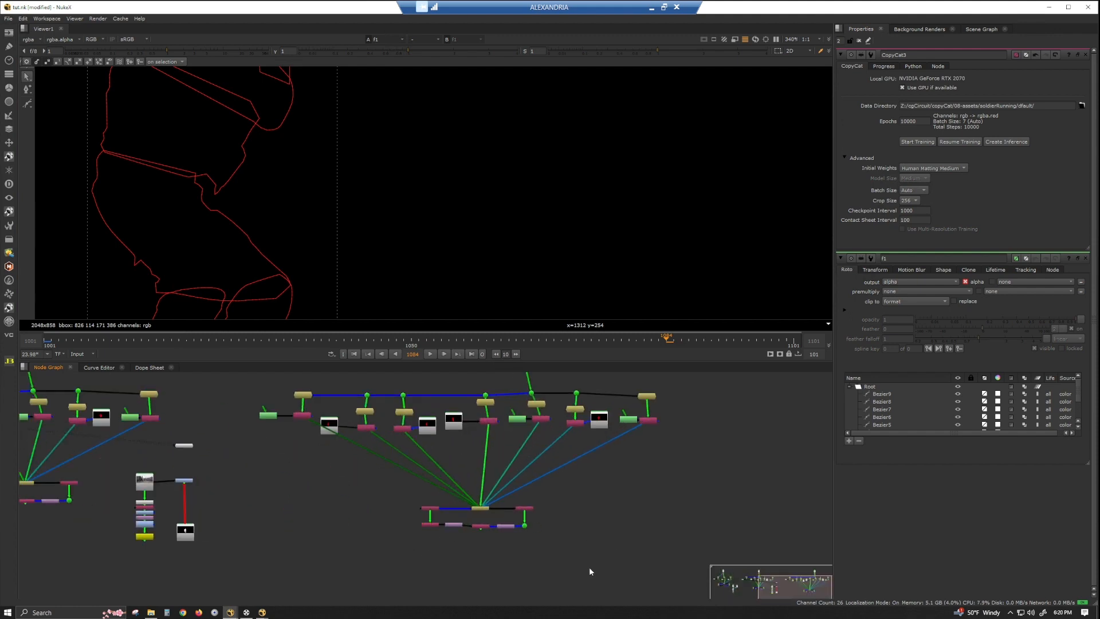
scroll(539, 556, down, 2)
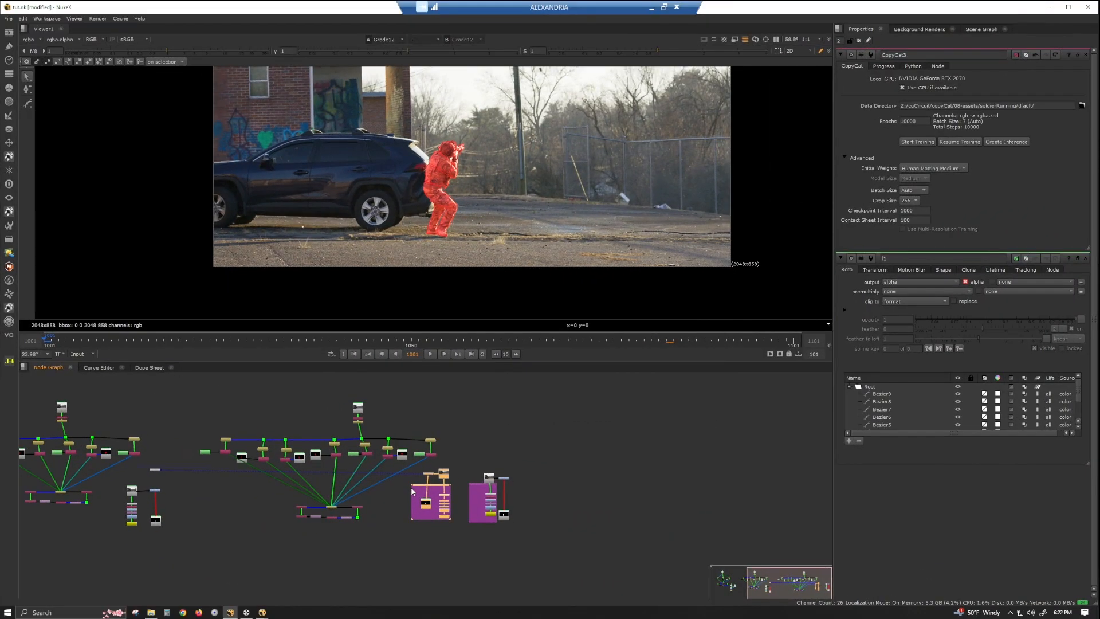
scroll(413, 491, up, 2)
scroll(461, 518, up, 2)
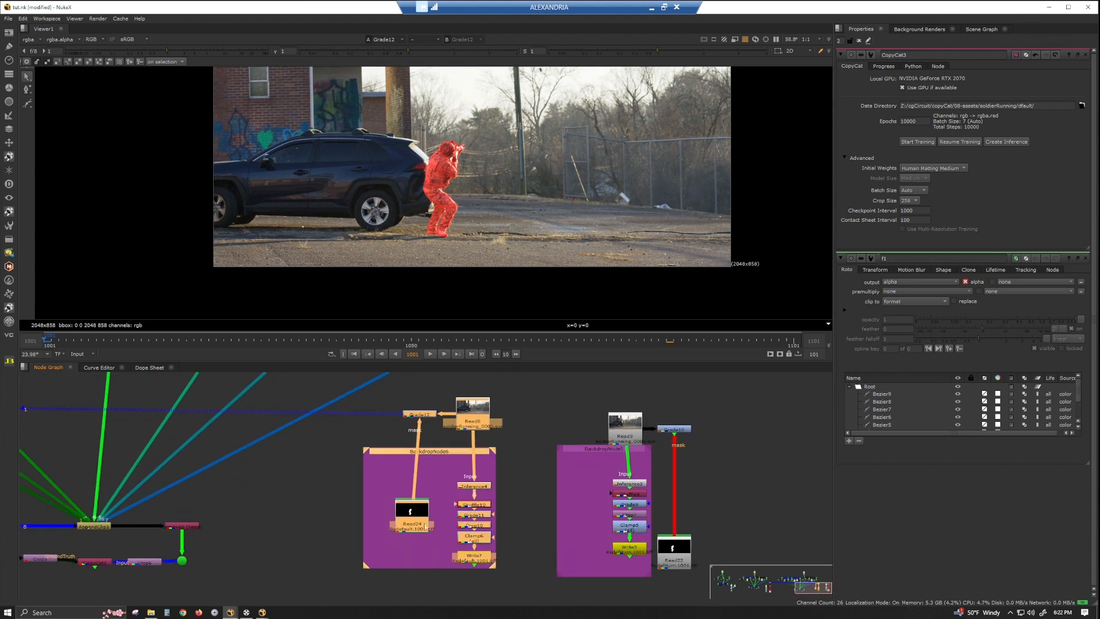
drag(418, 516, 430, 518)
drag(669, 554, 676, 546)
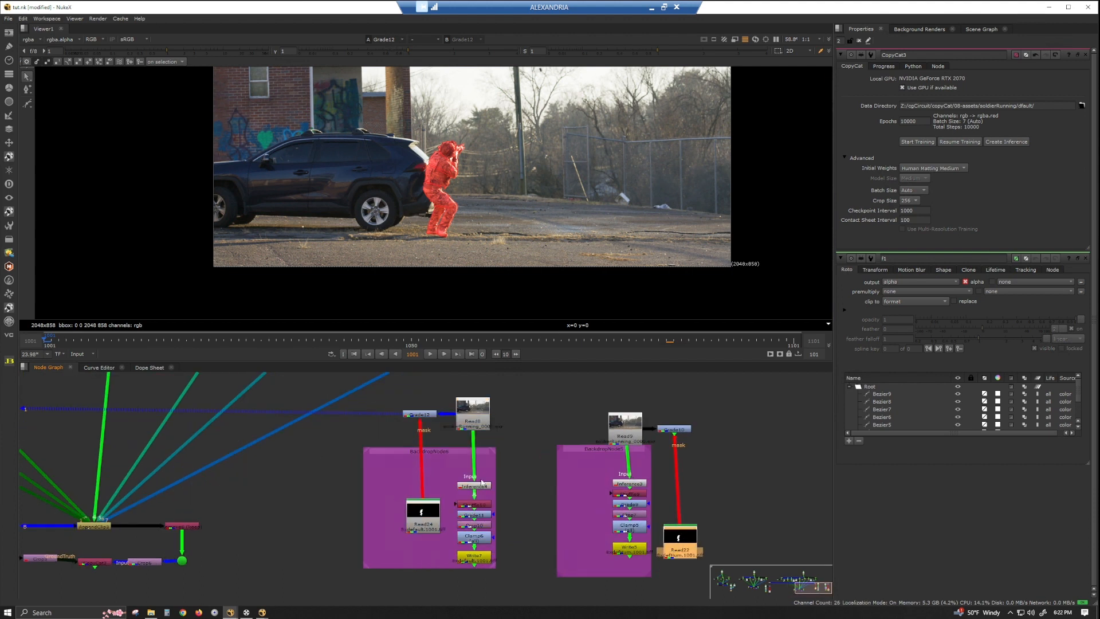
Play the running soldier clip through Grade12 and examine the red matte overlay up close.
middle_drag(481, 481, 503, 527)
scroll(453, 483, up, 3)
click(453, 483)
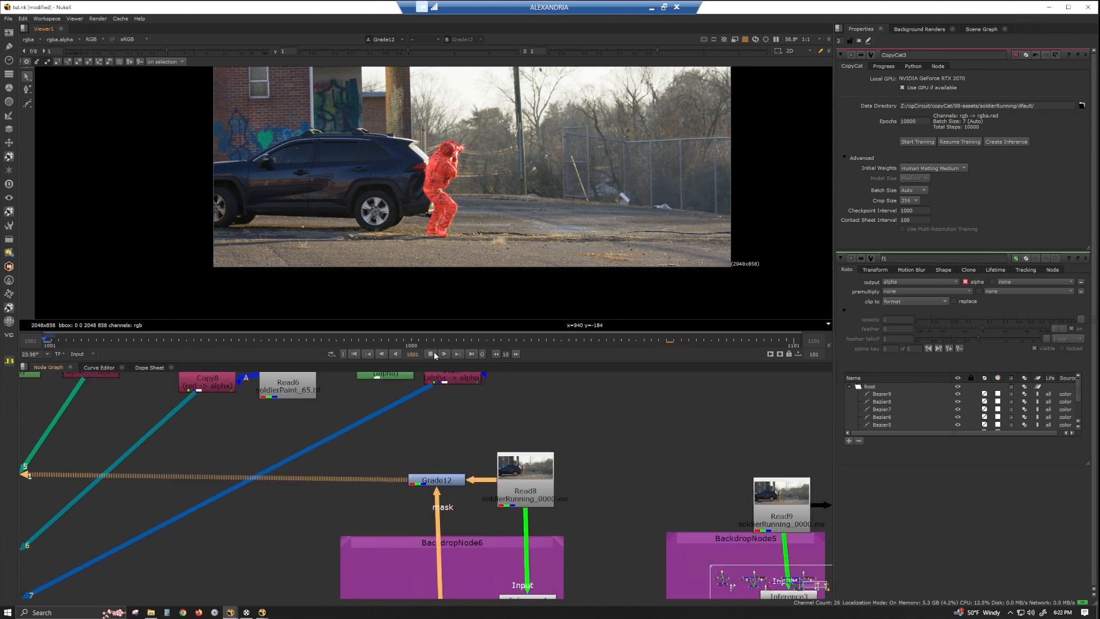
click(599, 486)
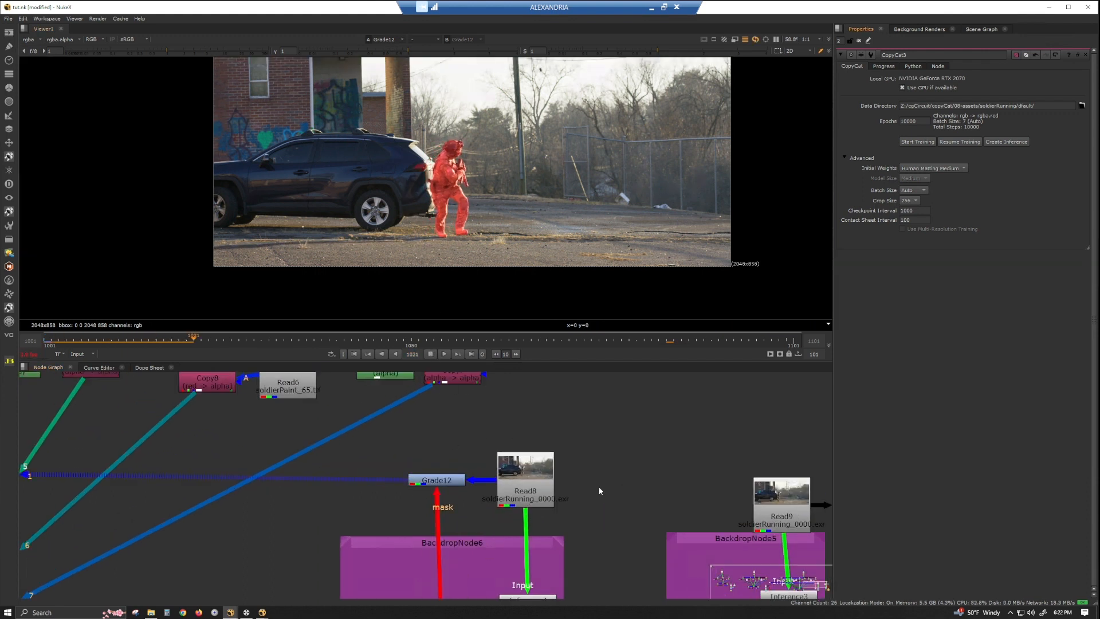
scroll(481, 165, up, 3)
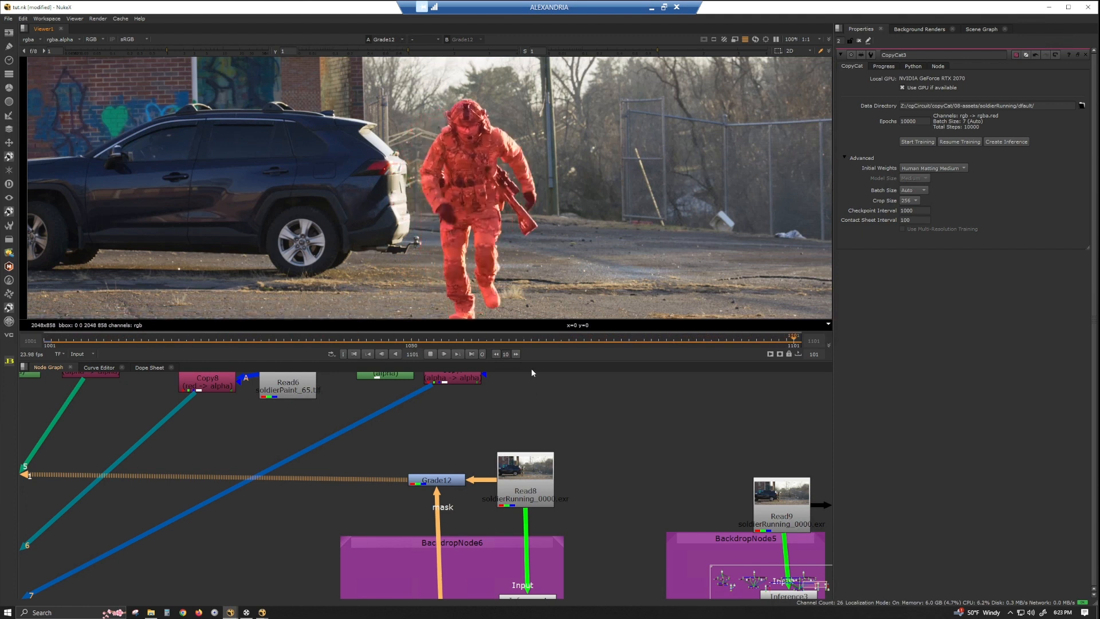
click(430, 354)
View Grade10's matte overlay and scrub the timeline to check it, ending on frame 1060.
scroll(535, 466, down, 3)
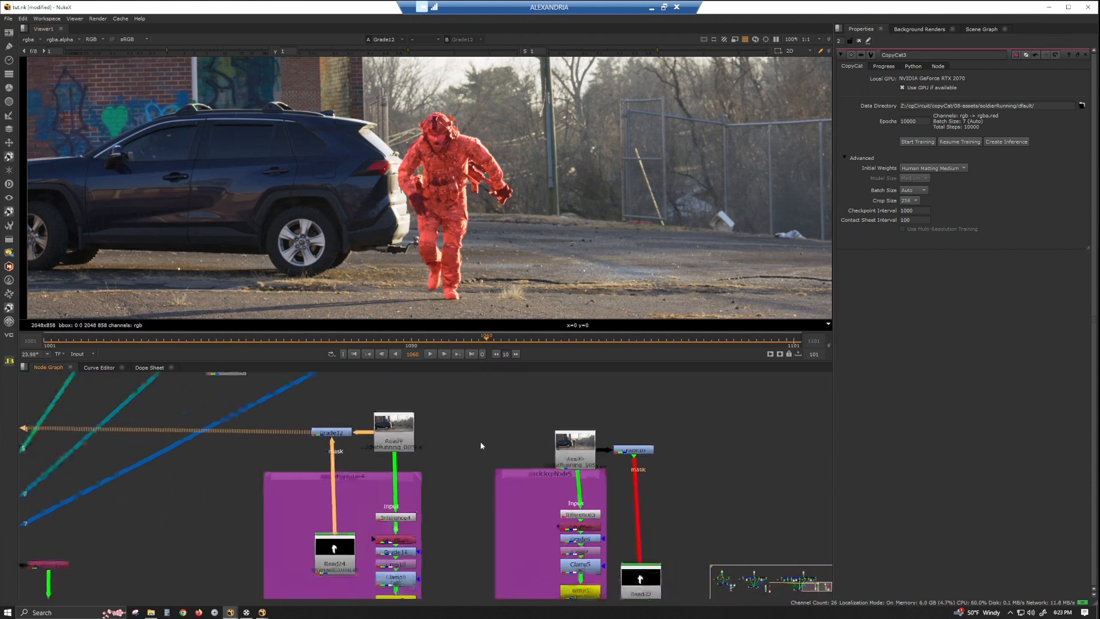
click(636, 449)
key(1)
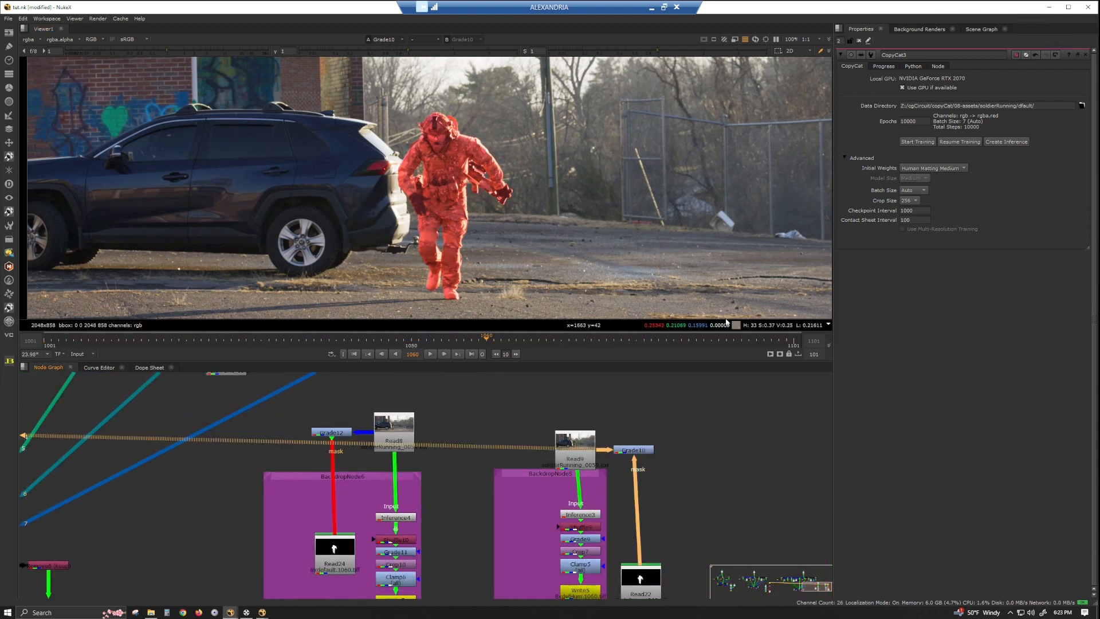
click(680, 340)
drag(681, 341, 537, 341)
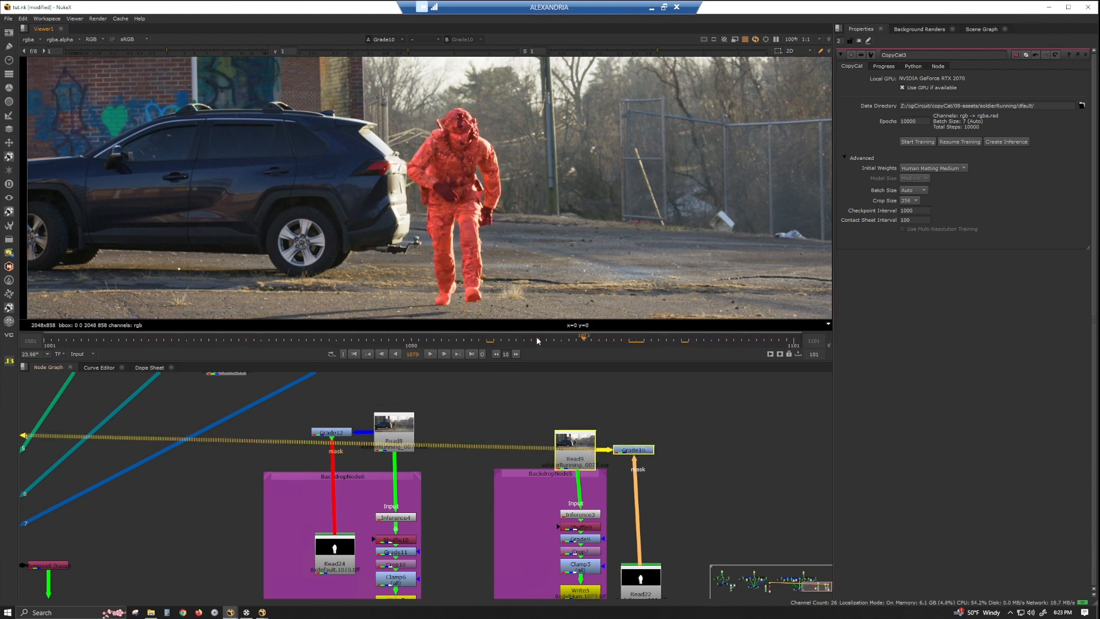
drag(452, 342, 484, 344)
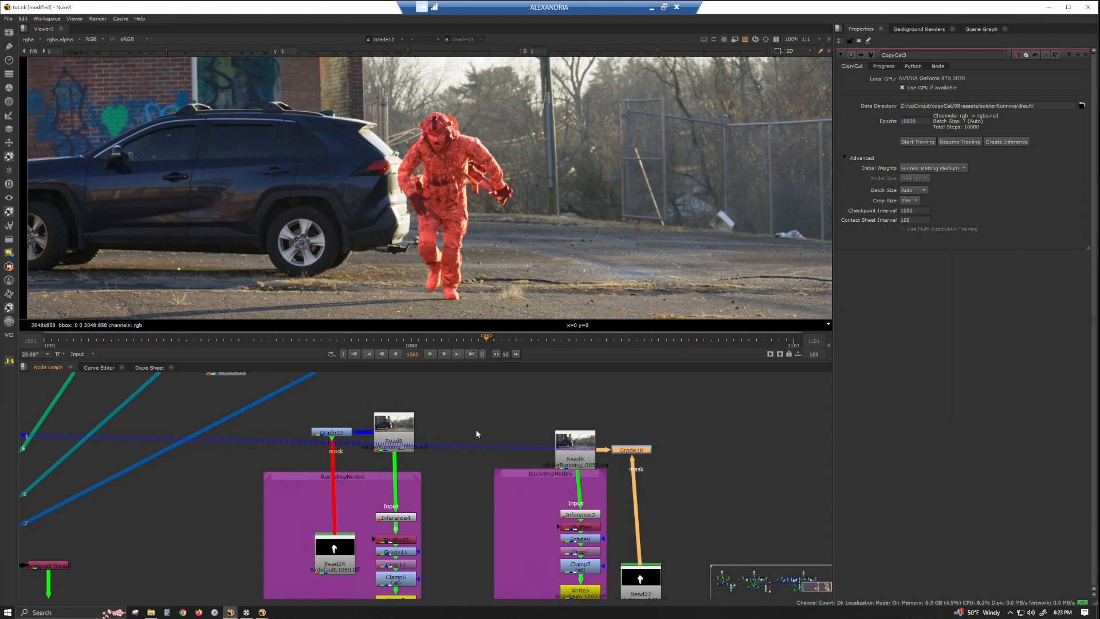
Compare the Grade12 and Grade10 matte overlays at frame 1060, examining the area around the soldier's rifle and arm.
click(341, 437)
key(1)
key(2)
key(1)
key(2)
scroll(490, 189, up, 5)
scroll(490, 189, up, 4)
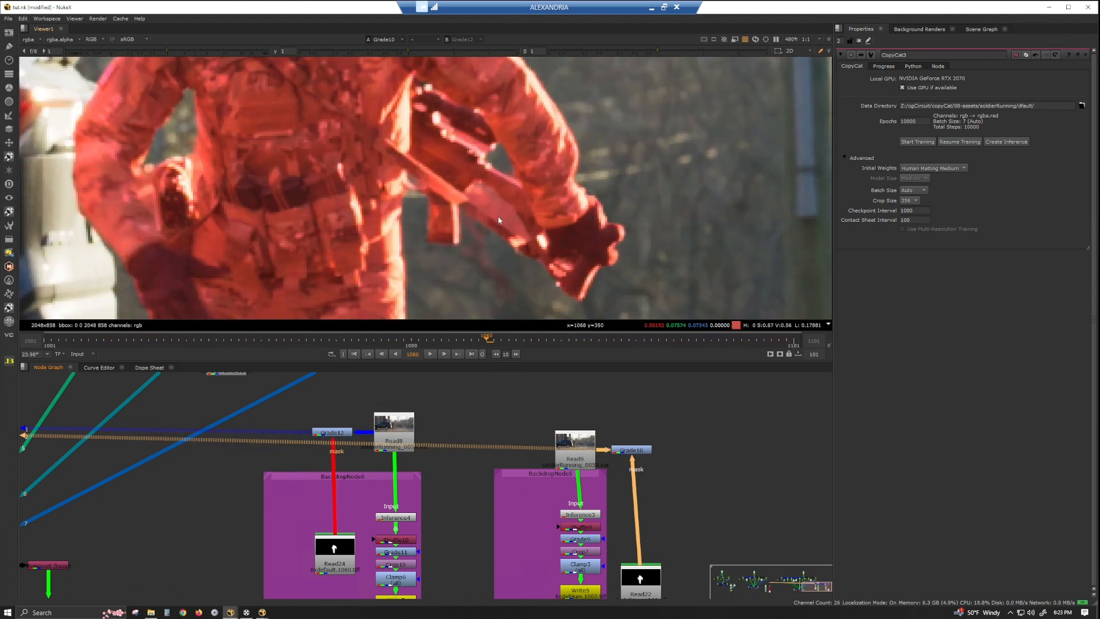
key(1)
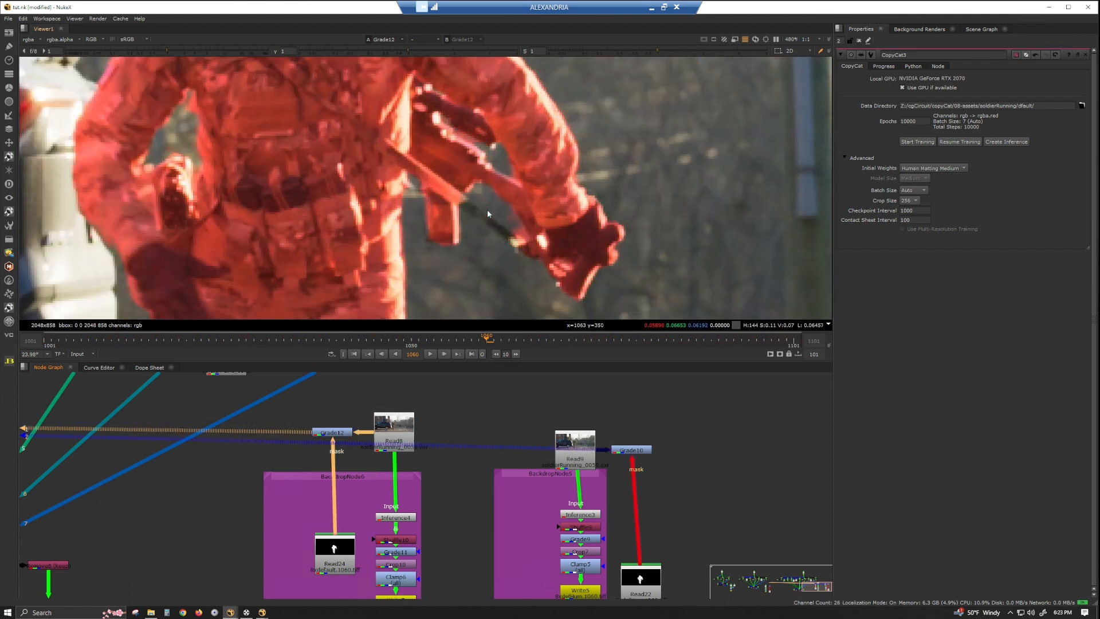
scroll(487, 213, down, 12)
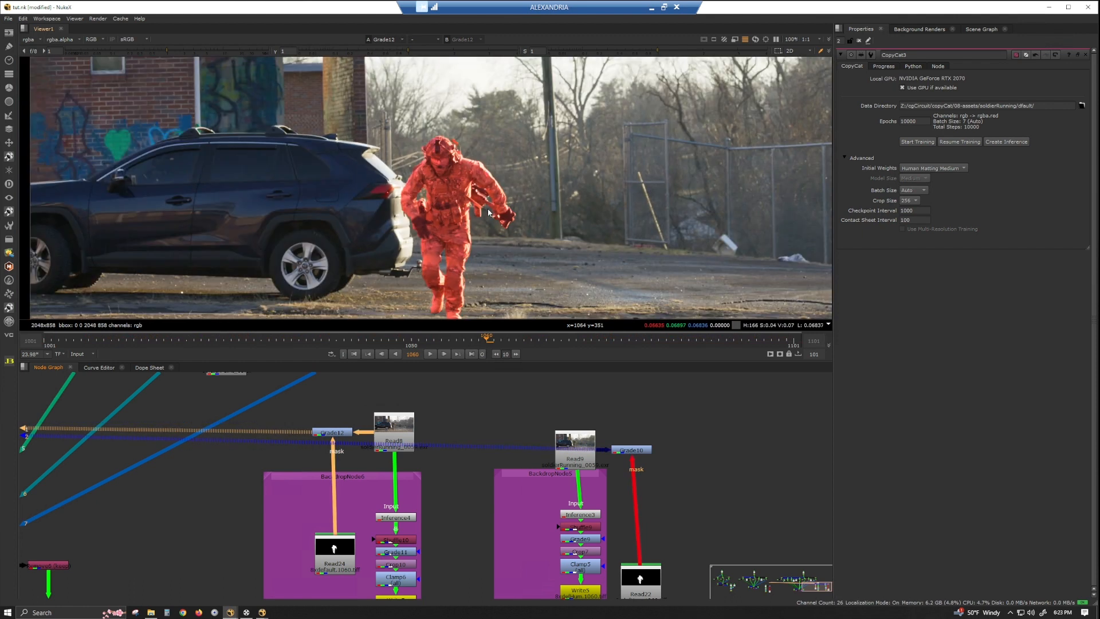
key(2)
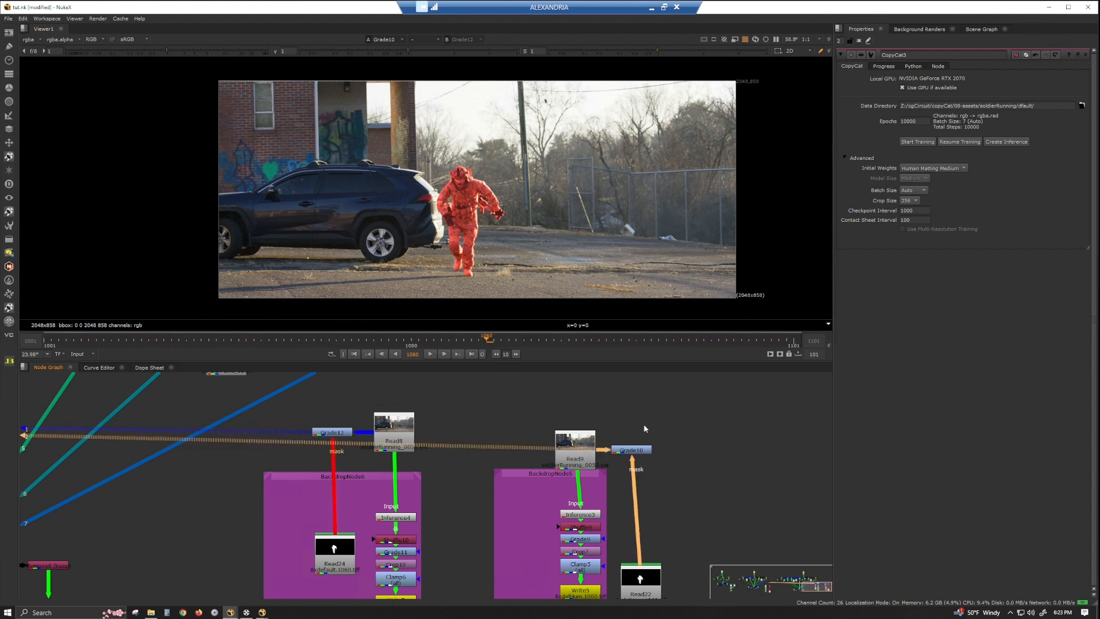
key(1)
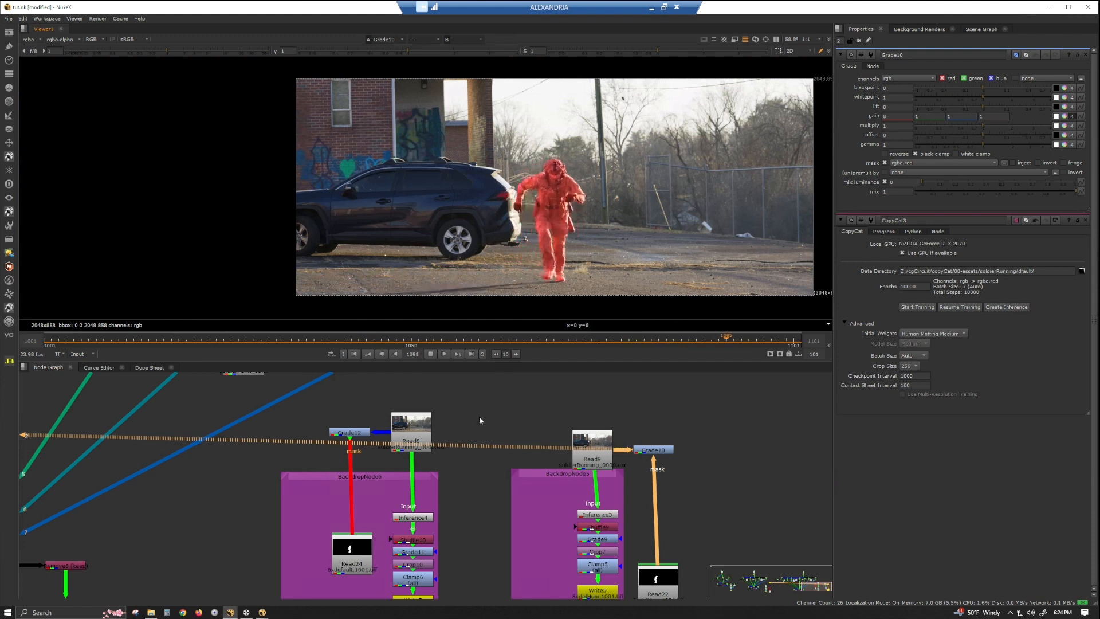
Stop playback and review the Human Matting sizes offered in the CopyCat3 node's Initial Weights.
click(431, 354)
scroll(549, 442, down, 6)
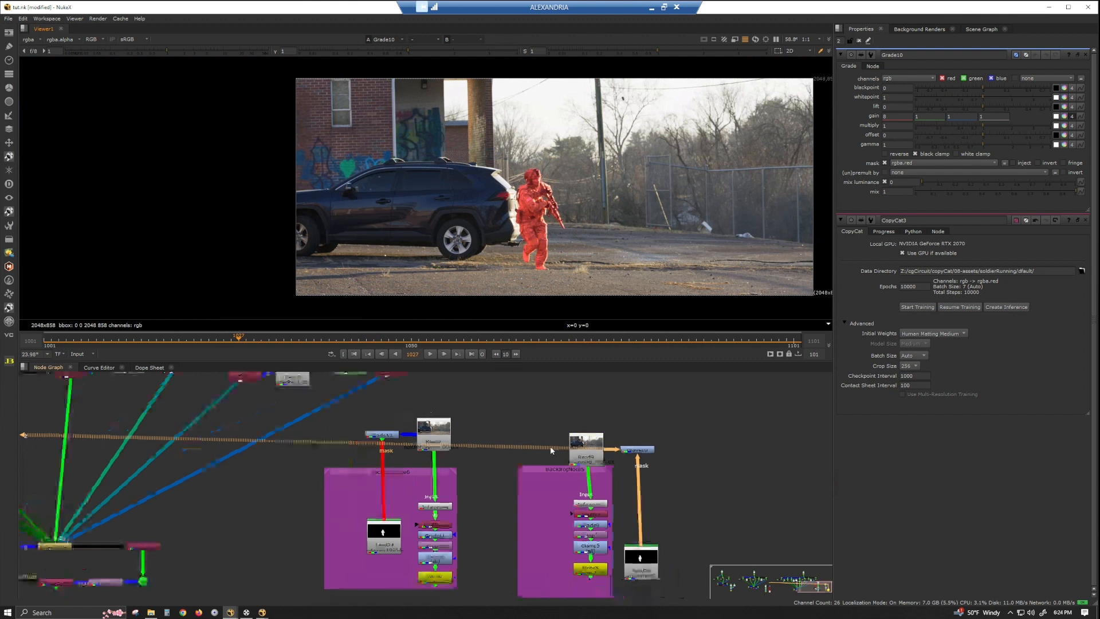
scroll(521, 471, down, 4)
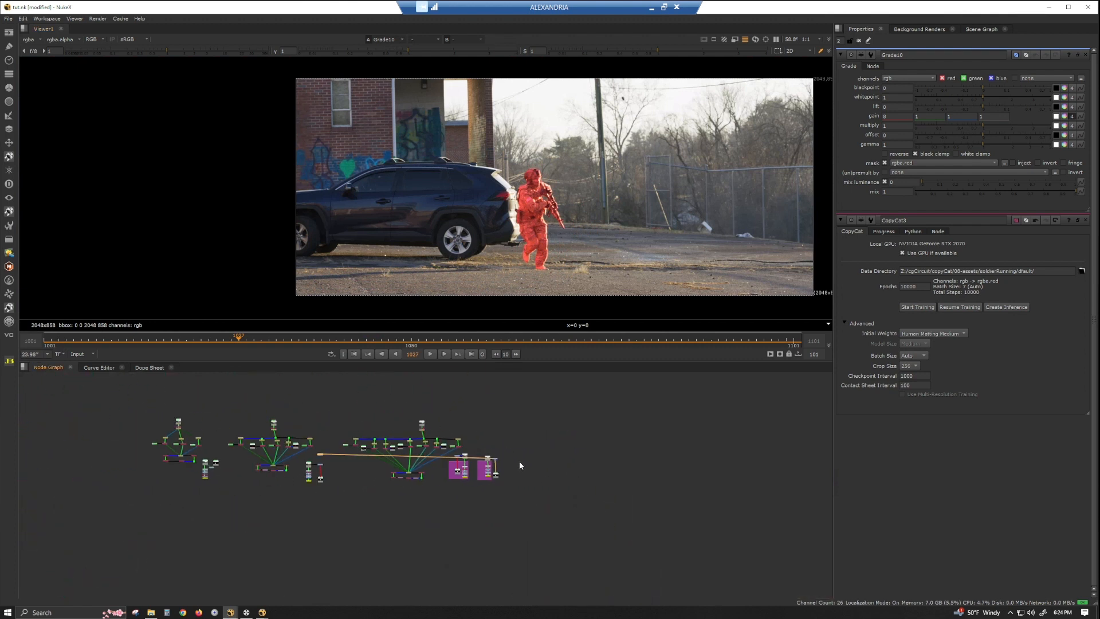
scroll(515, 468, up, 6)
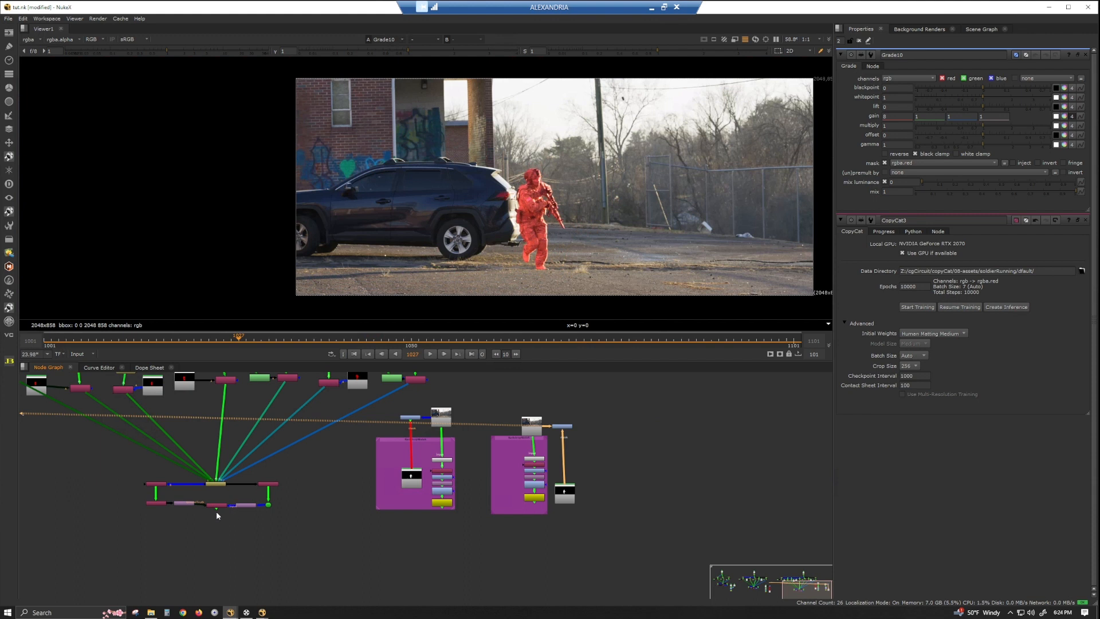
double_click(217, 506)
click(945, 169)
mouse_move(969, 216)
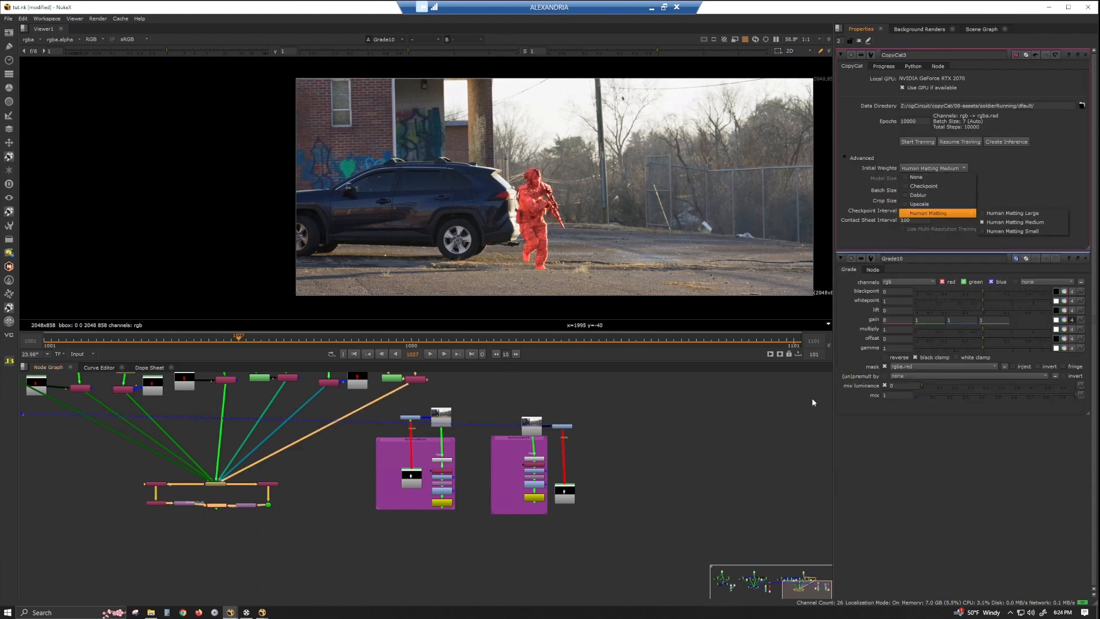
click(644, 465)
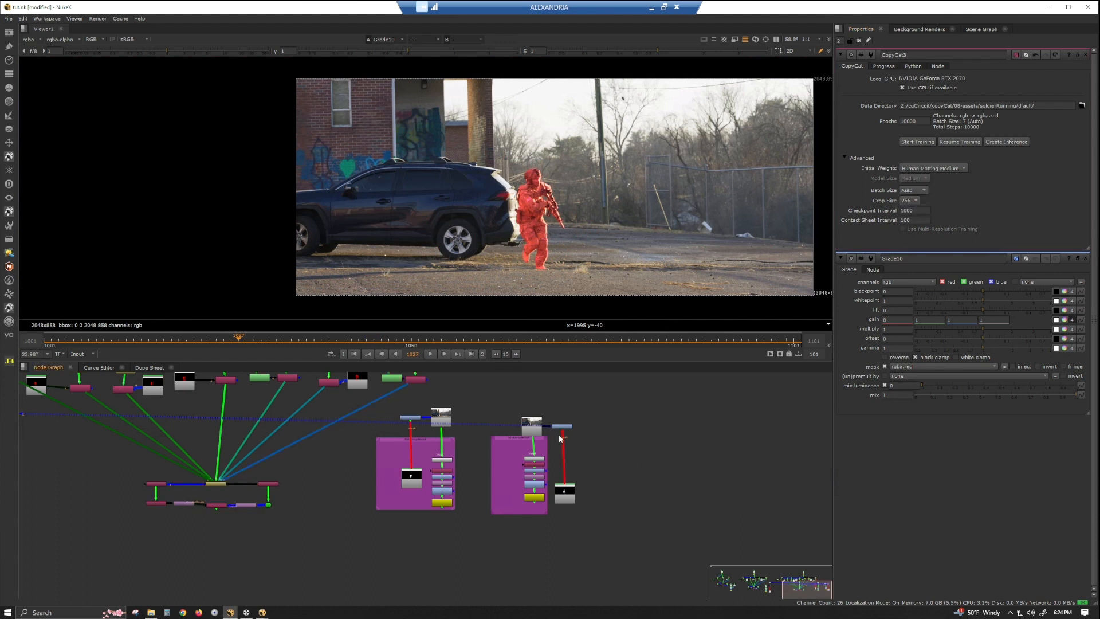
Open the properties of the CopyCat node below the largest training network.
drag(532, 431, 535, 430)
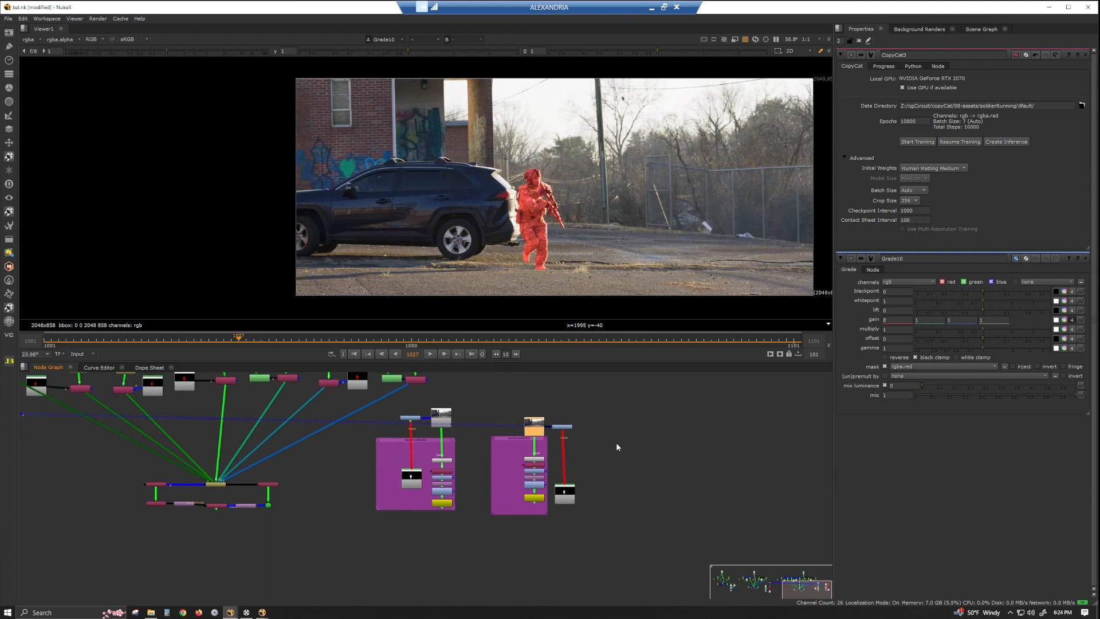
middle_drag(617, 444, 677, 526)
scroll(677, 525, down, 2)
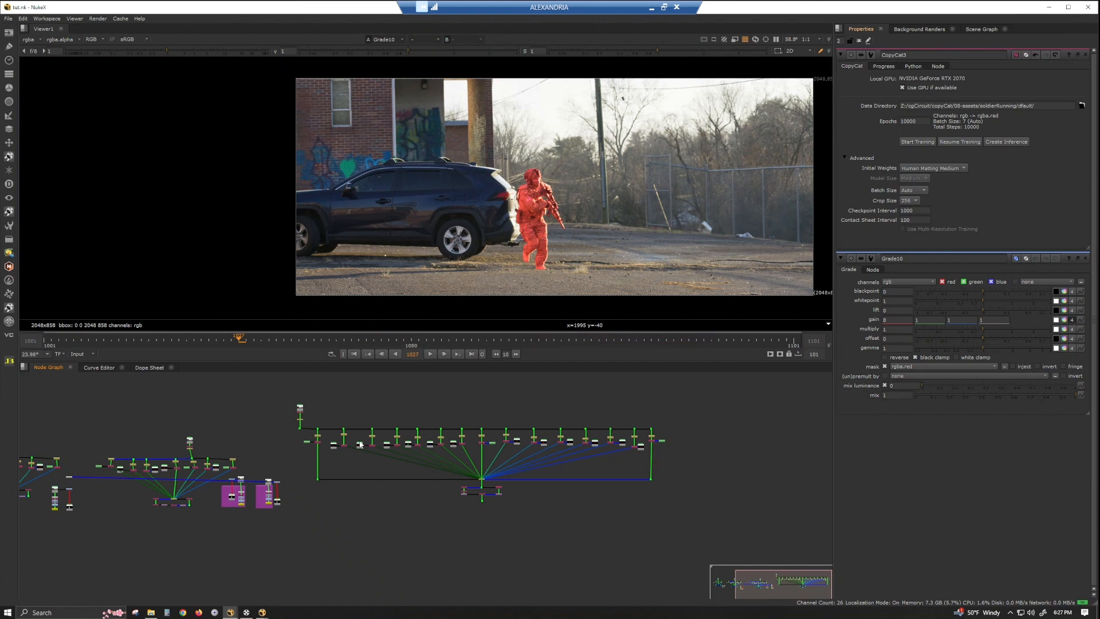
scroll(390, 425, up, 2)
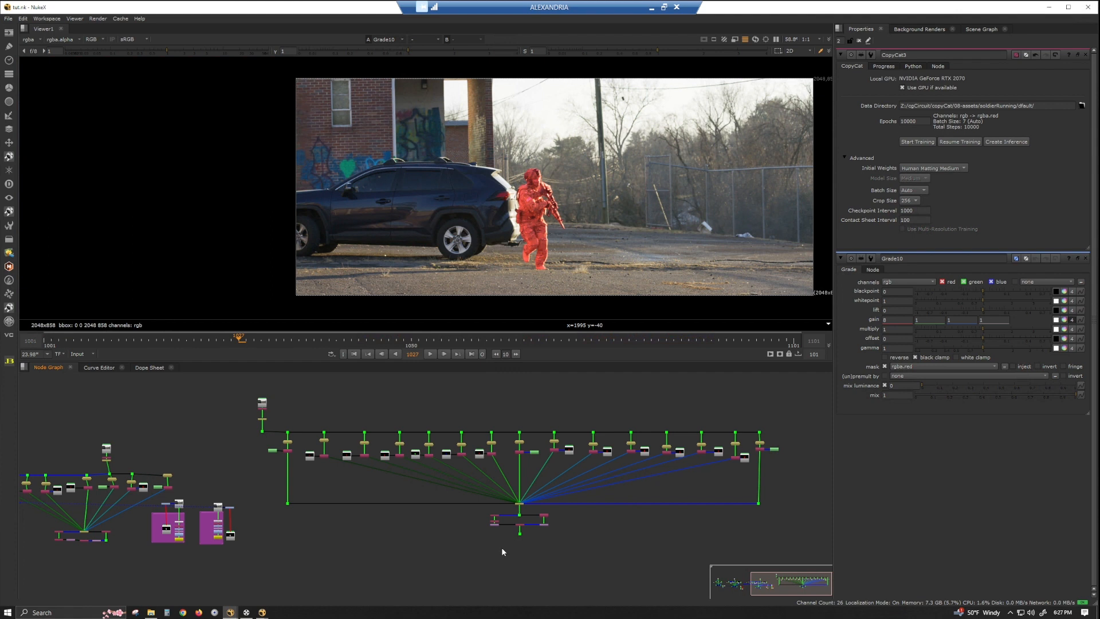
scroll(499, 548, up, 3)
click(491, 529)
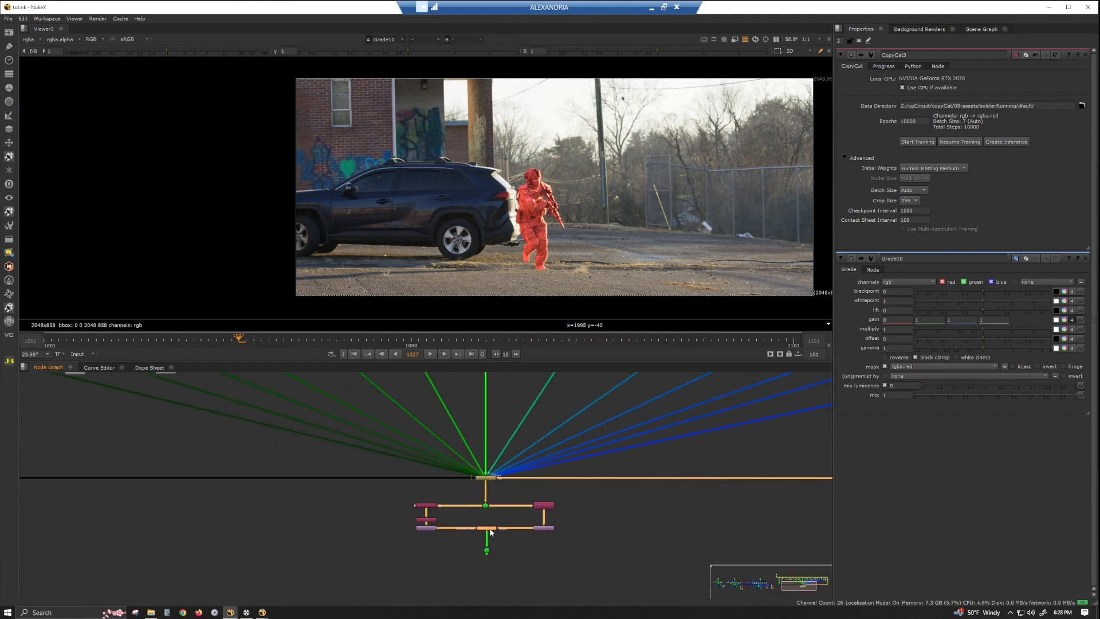
double_click(491, 529)
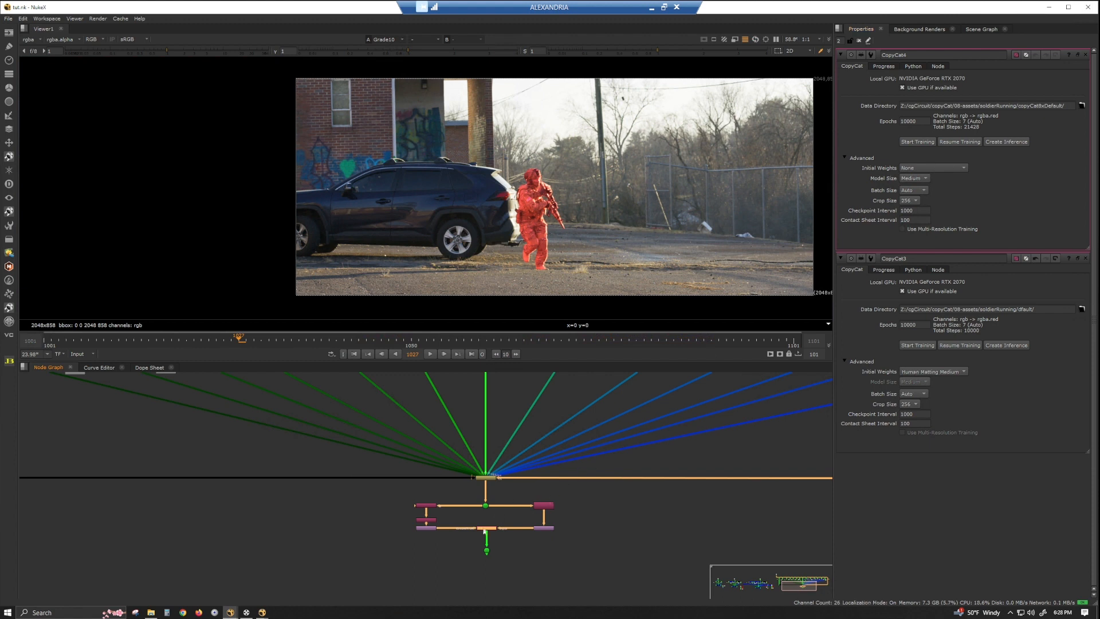
Set CopyCat4's Initial Weights to Human Matting Medium and its Epochs to 40000.
click(927, 167)
mouse_move(962, 213)
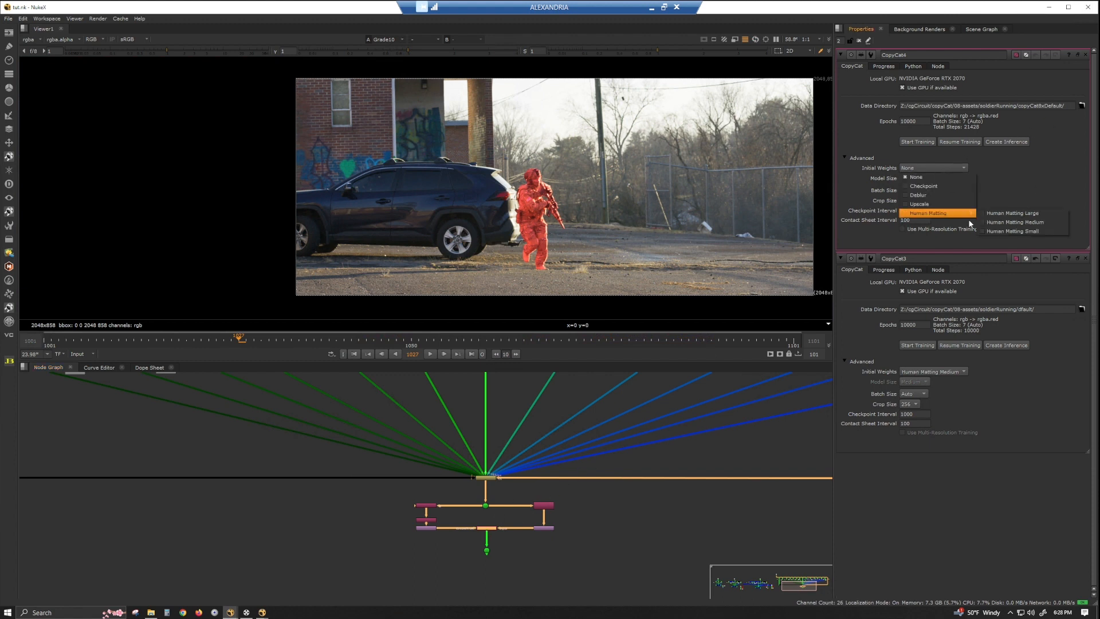
click(1008, 222)
click(541, 561)
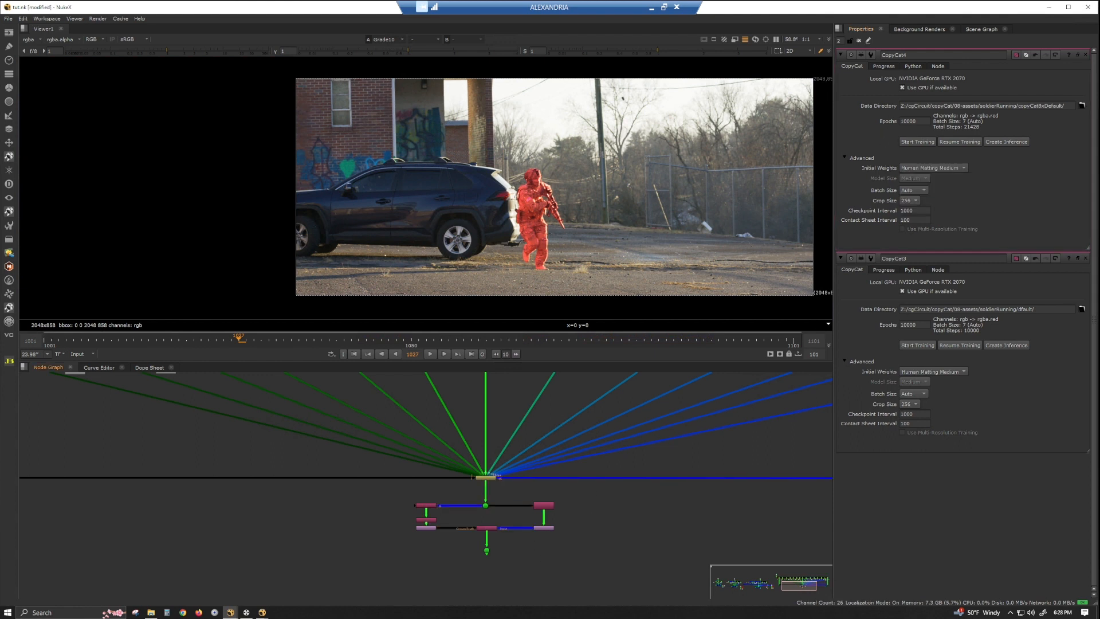
text(4)
View Grade14's matte overlay at frame 1001 and select the Inference5 node below Read31.
scroll(558, 542, down, 3)
scroll(588, 520, down, 3)
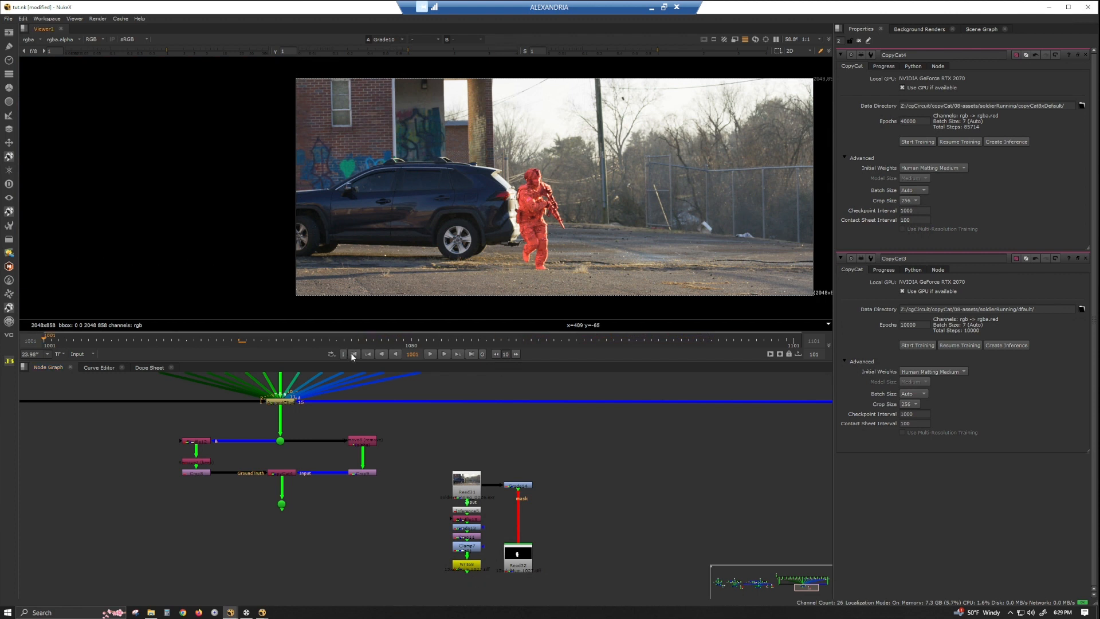
key(1)
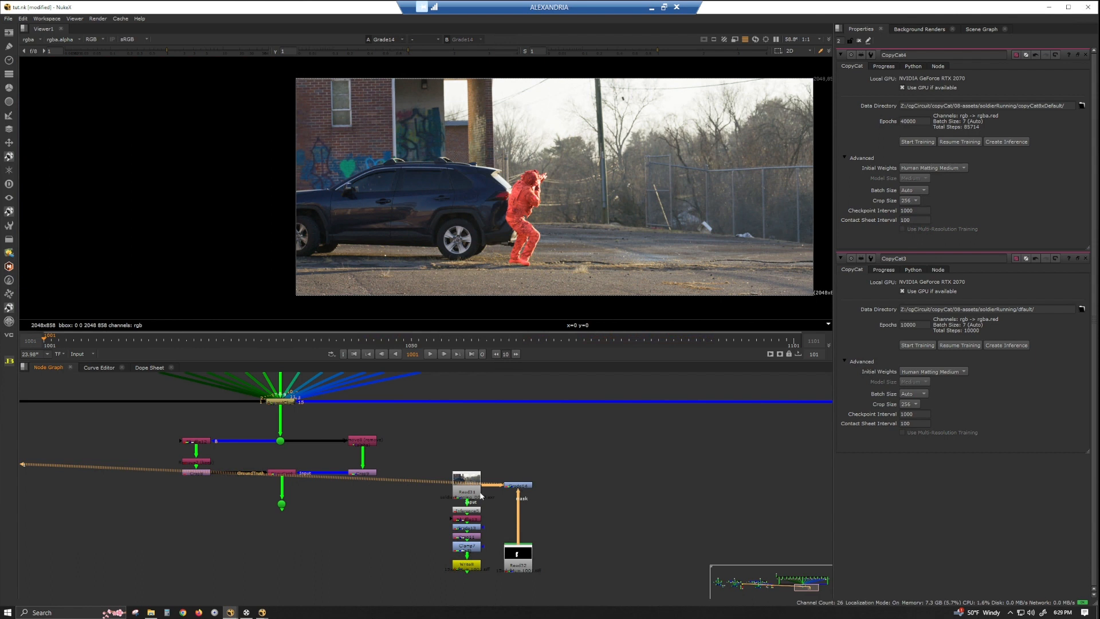
scroll(508, 571, up, 3)
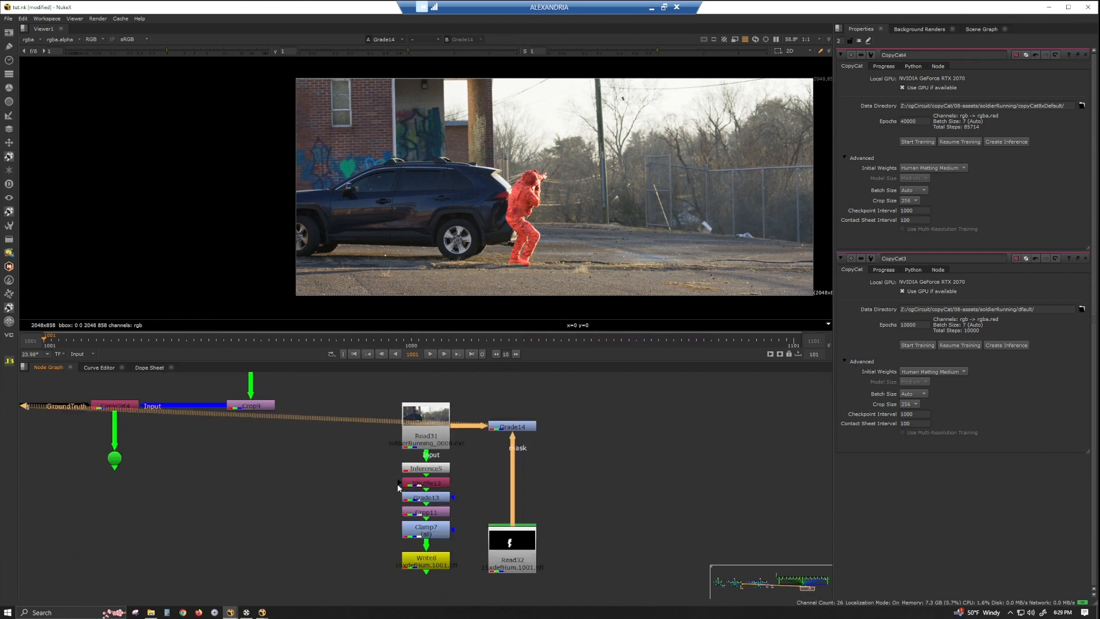
click(439, 473)
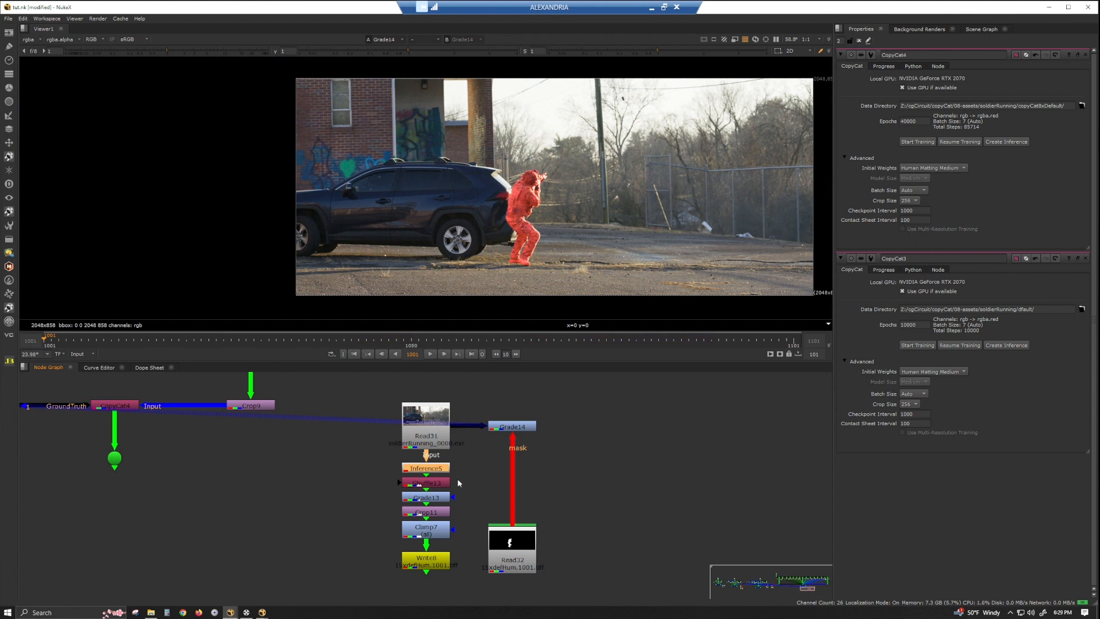
View the rendered matte in Read32 and return to Grade14's overlay to examine the soldier.
scroll(457, 479, down, 2)
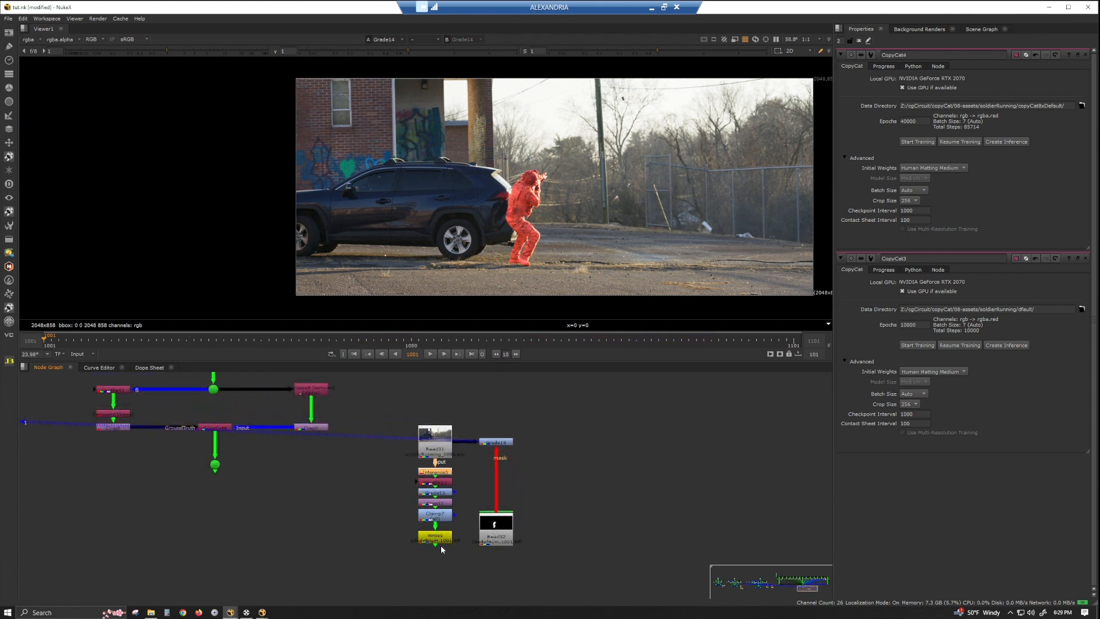
key(1)
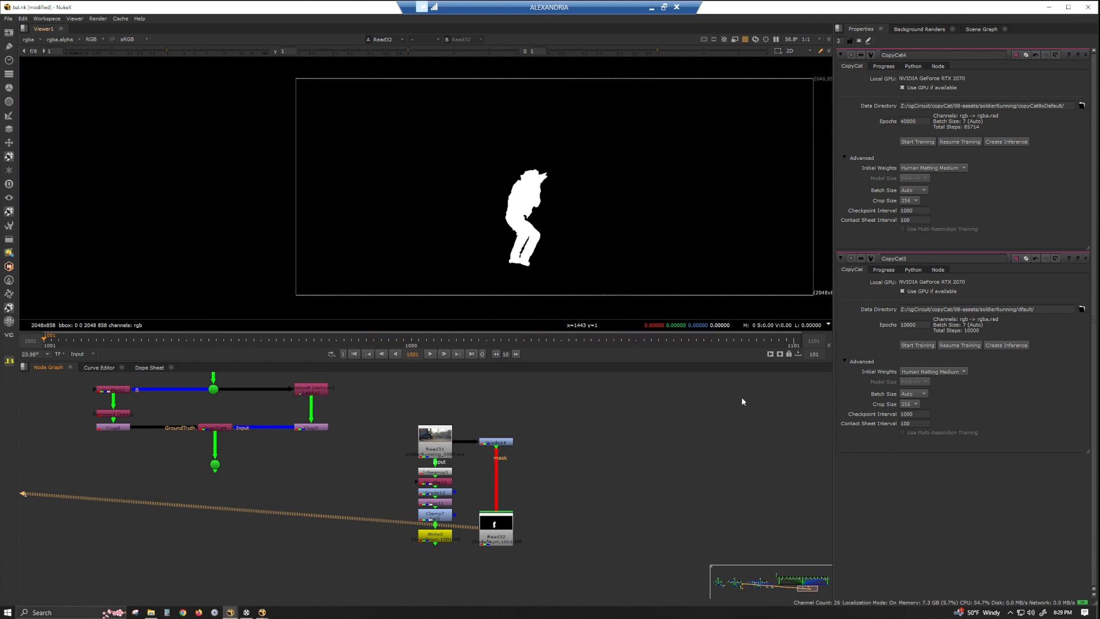
click(510, 443)
key(1)
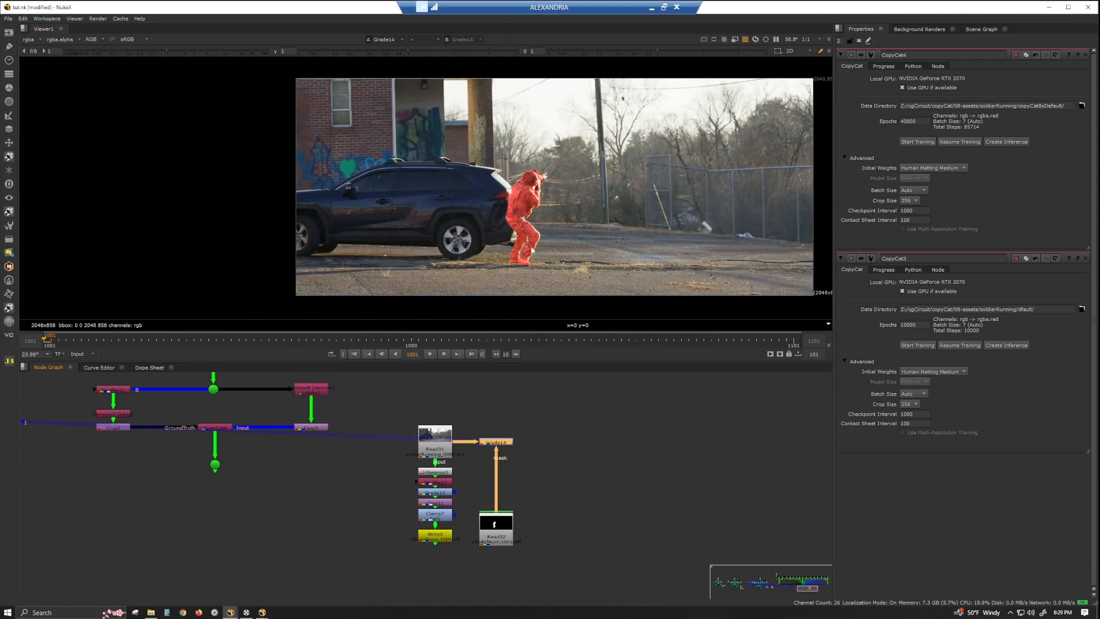
scroll(545, 207, up, 1)
scroll(525, 222, down, 2)
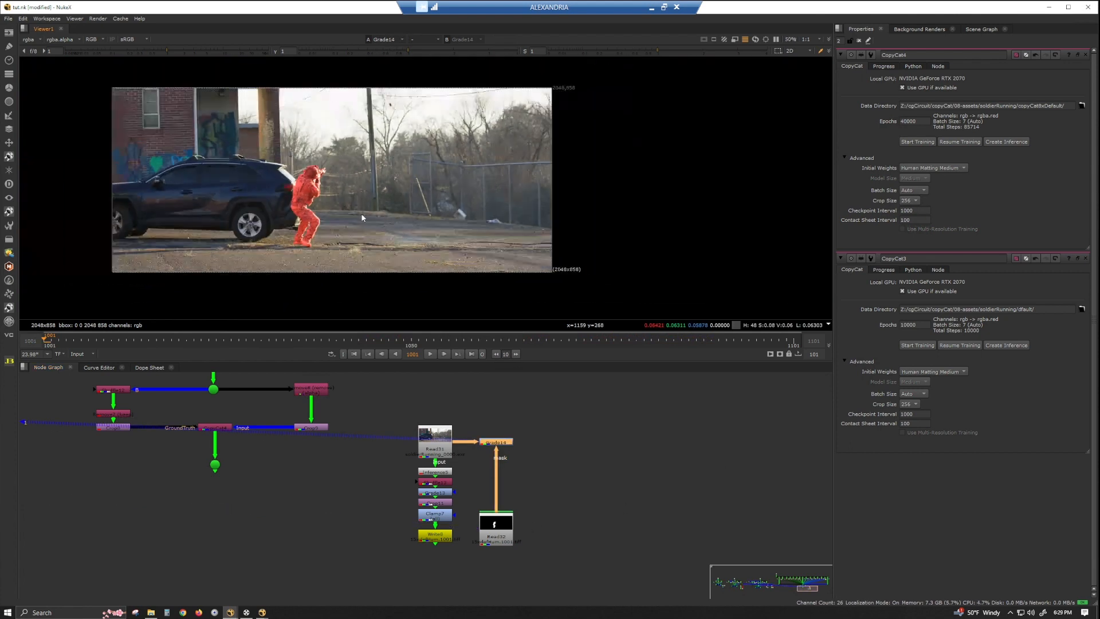